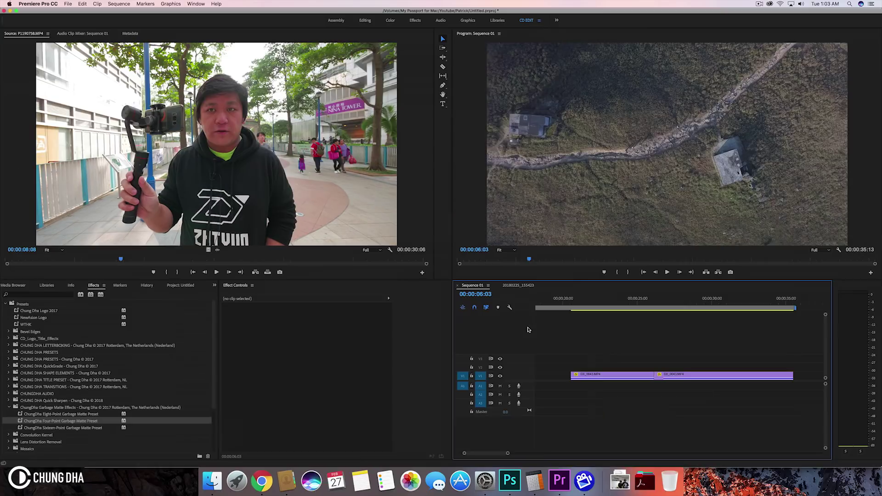
# Split the second clip on V1 at 00:00:26:19, 15 frames after the cut between the two clips
pyautogui.moveTo(643, 307)
pyautogui.mouseDown()
pyautogui.moveTo(671, 304)
pyautogui.moveTo(652, 309)
pyautogui.mouseUp()
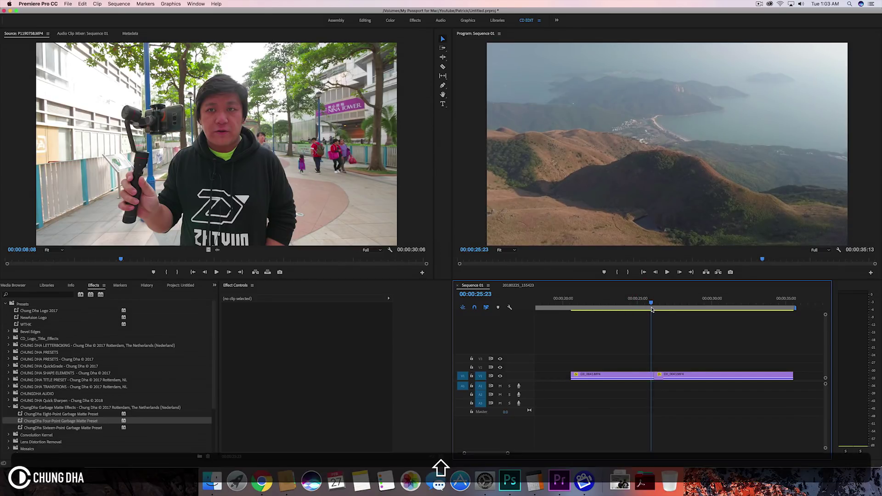
pyautogui.hotkey('shift', 'Down')
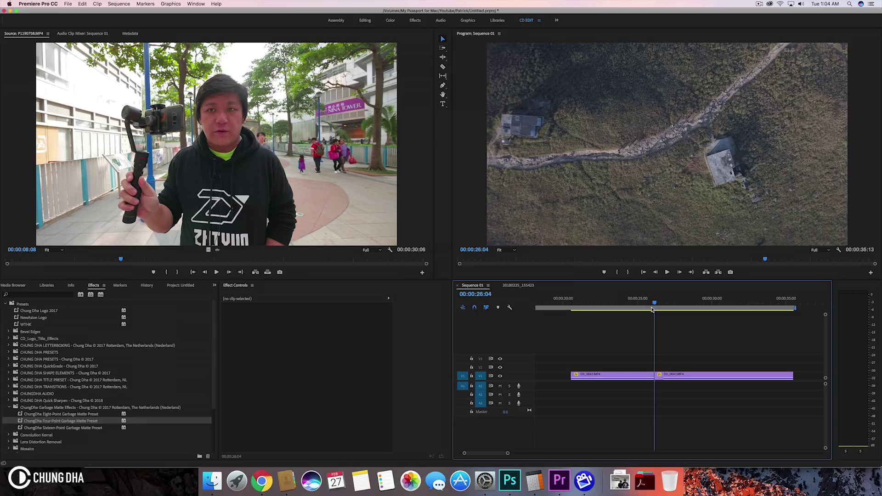
pyautogui.press('shift')
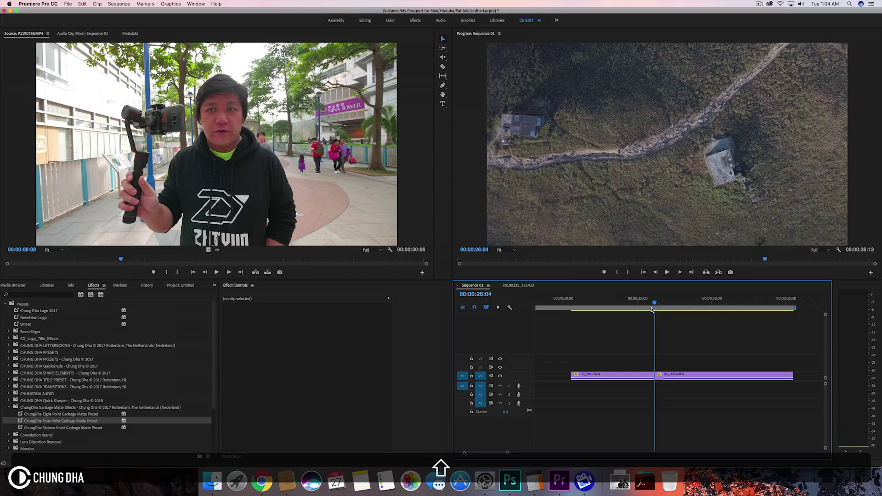
pyautogui.hotkey('shift', 'Right')
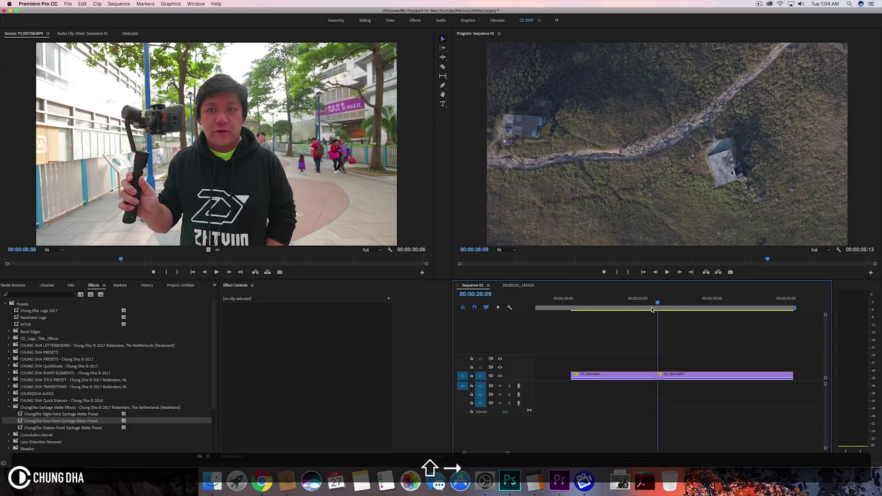
pyautogui.hotkey('shift', 'Right')
pyautogui.hotkey('shift', 'Right')
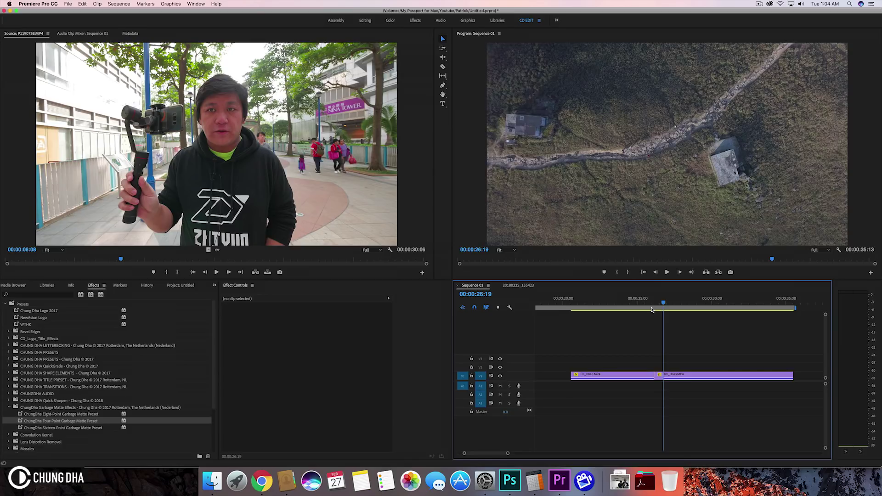
pyautogui.press('super')
pyautogui.press('super+k')
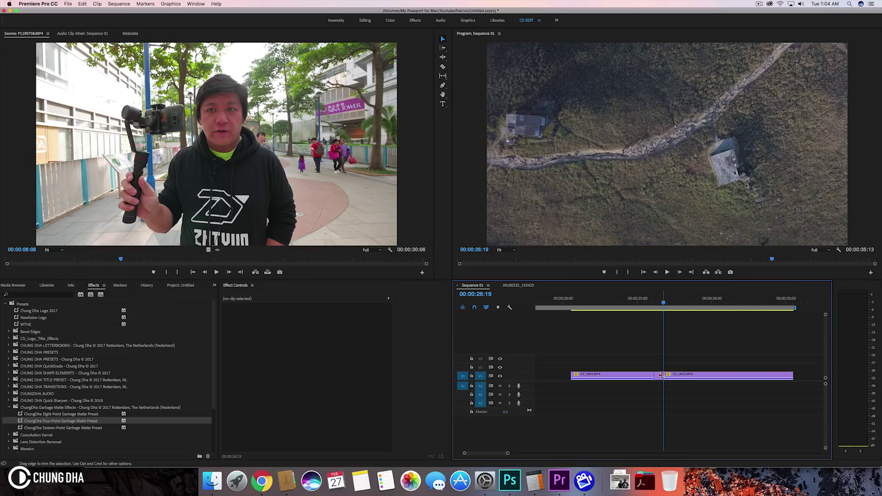
# Move the 15-frame piece up to track V2 so it ends at the cut, and ripple delete the gap left on V1
pyautogui.moveTo(661, 379); pyautogui.dragTo(648, 368)
pyautogui.moveTo(641, 303); pyautogui.dragTo(646, 303)
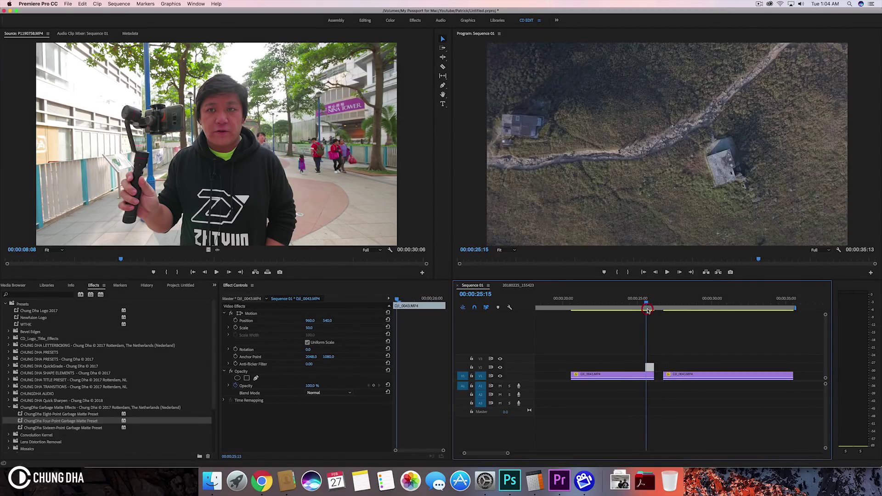
pyautogui.rightClick(659, 376)
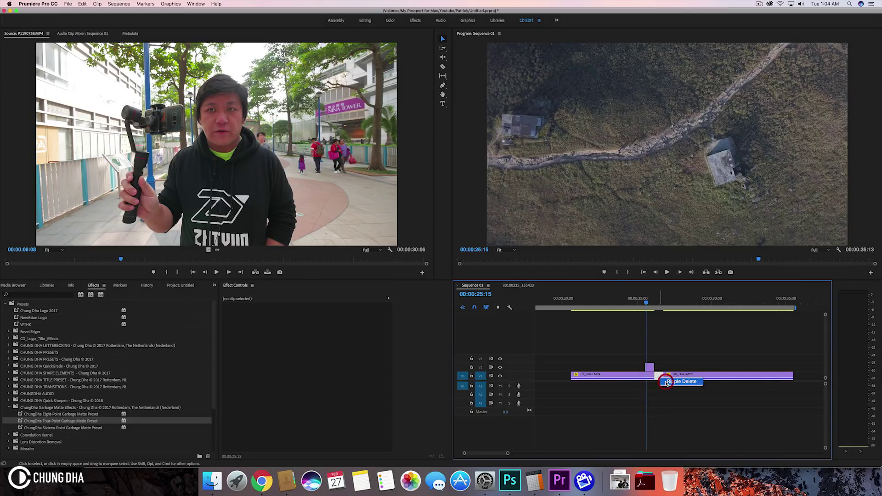
pyautogui.click(682, 381)
pyautogui.press('Down')
pyautogui.moveTo(650, 305)
pyautogui.mouseDown()
pyautogui.moveTo(657, 307)
pyautogui.moveTo(646, 308)
pyautogui.mouseUp()
pyautogui.click(657, 305)
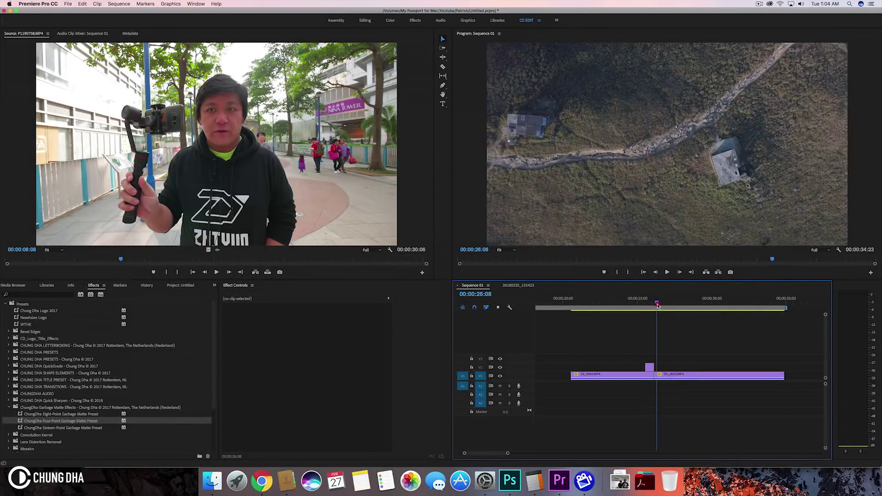
pyautogui.moveTo(658, 306)
pyautogui.mouseDown()
pyautogui.moveTo(644, 305)
pyautogui.moveTo(652, 305)
pyautogui.mouseUp()
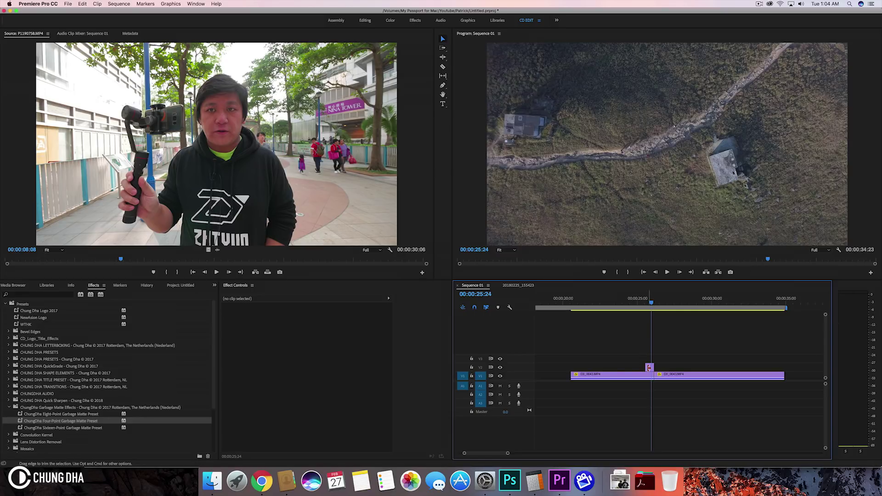
# Nest the short clip on V2, keeping the suggested sequence name
pyautogui.click(650, 368)
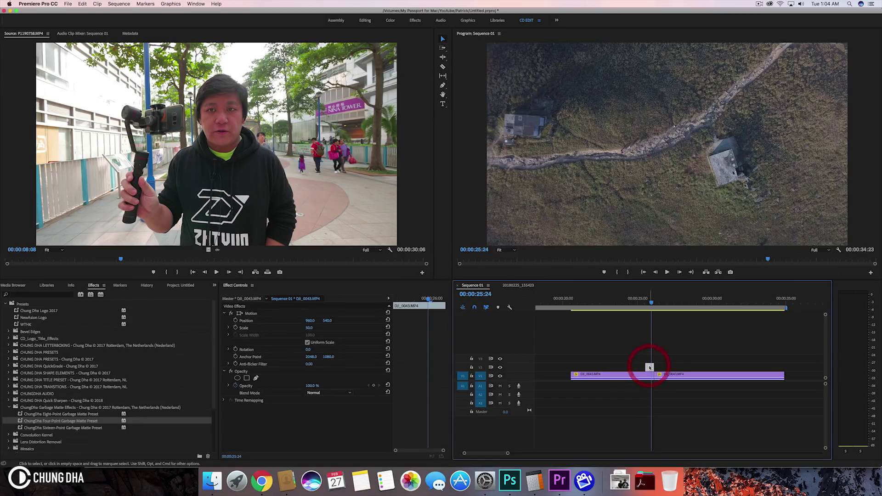
pyautogui.rightClick(649, 368)
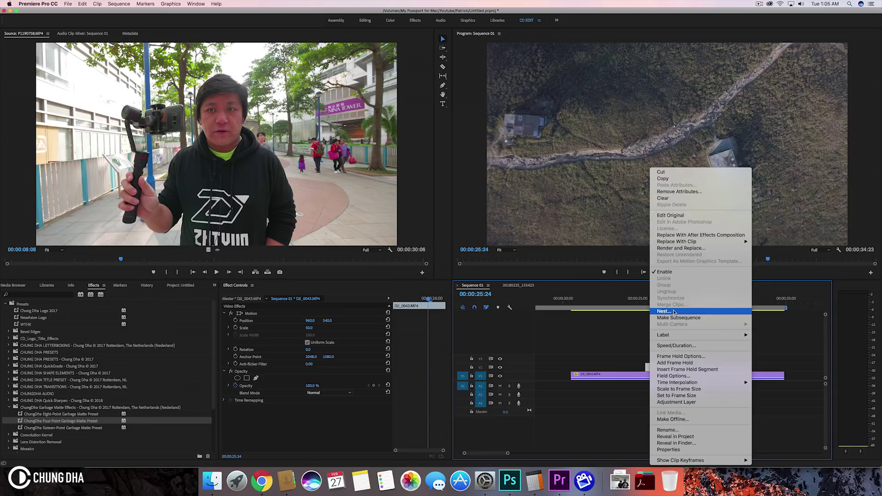
pyautogui.click(671, 312)
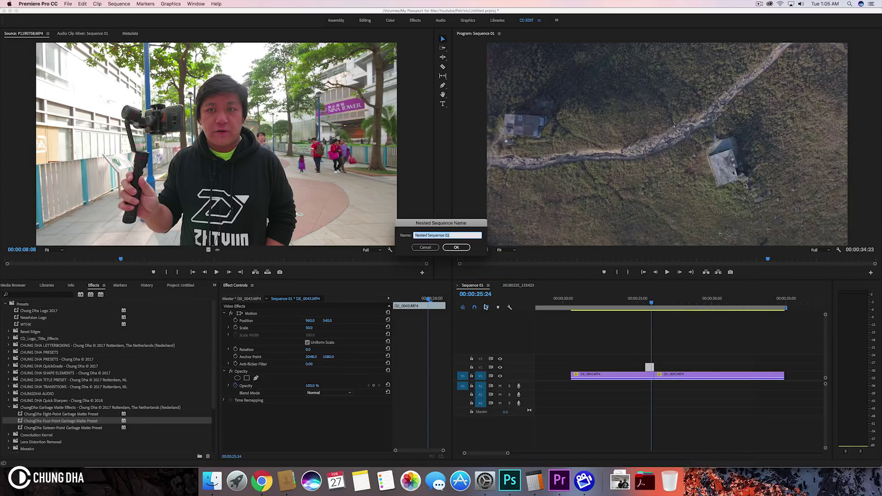
pyautogui.click(455, 247)
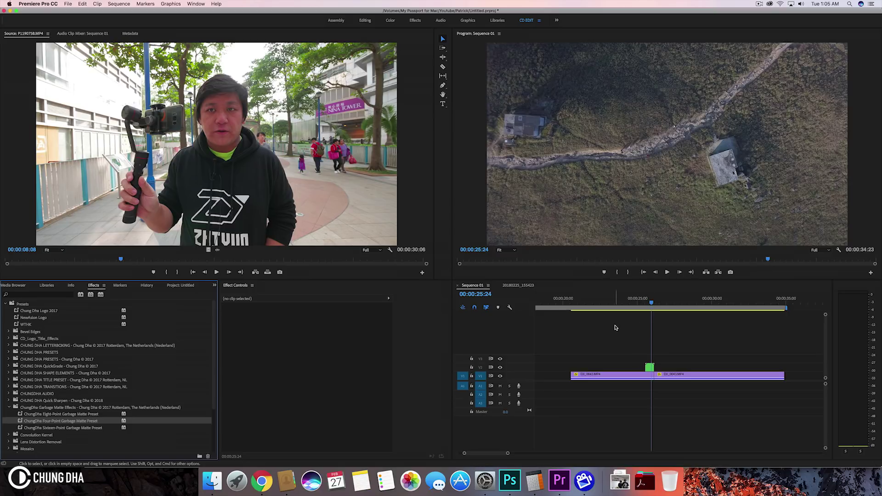
# Apply the ChungDha Four-Point Garbage Matte Preset to the nested clip and keyframe its Bottom Right and Top Left points at the clip's end
pyautogui.click(652, 364)
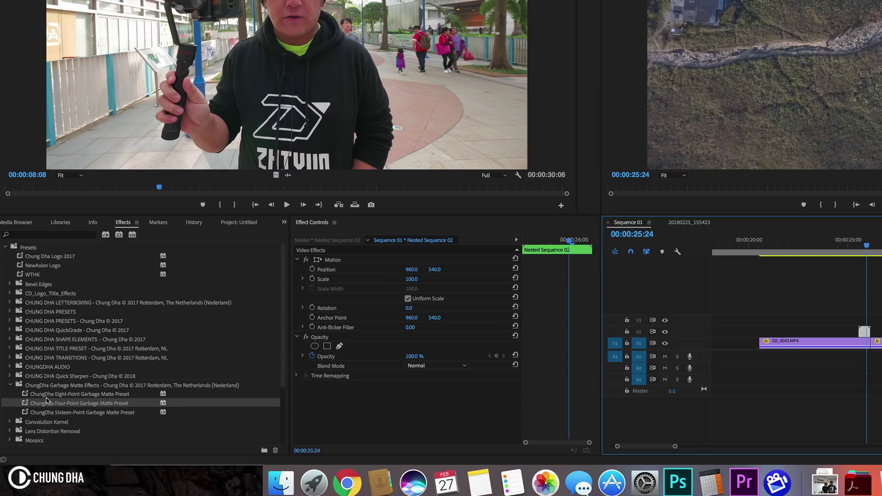
pyautogui.moveTo(48, 403); pyautogui.dragTo(405, 405)
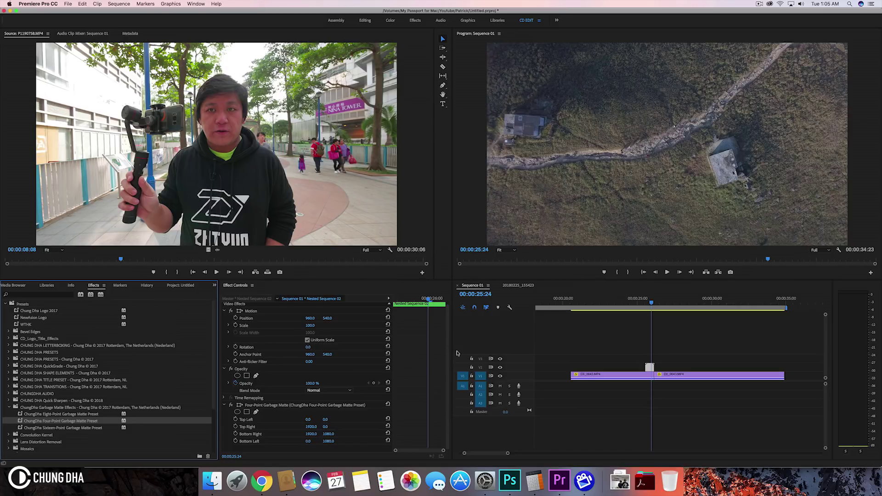
pyautogui.click(437, 302)
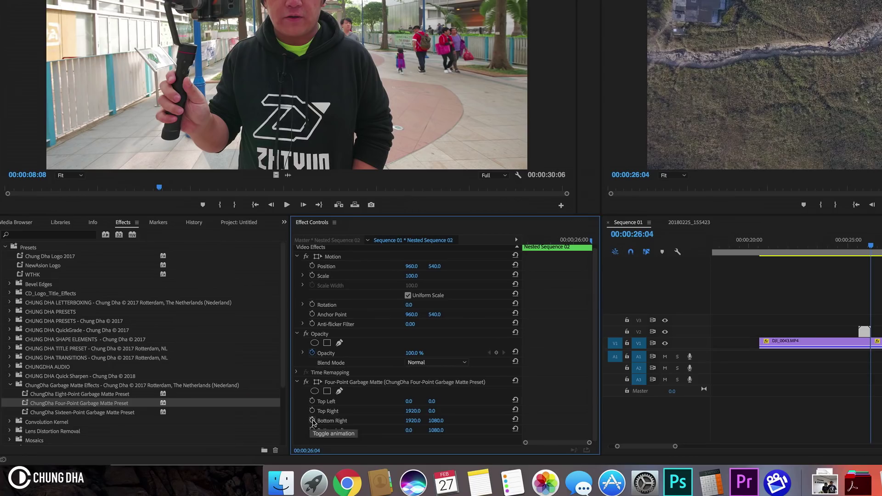
pyautogui.click(313, 422)
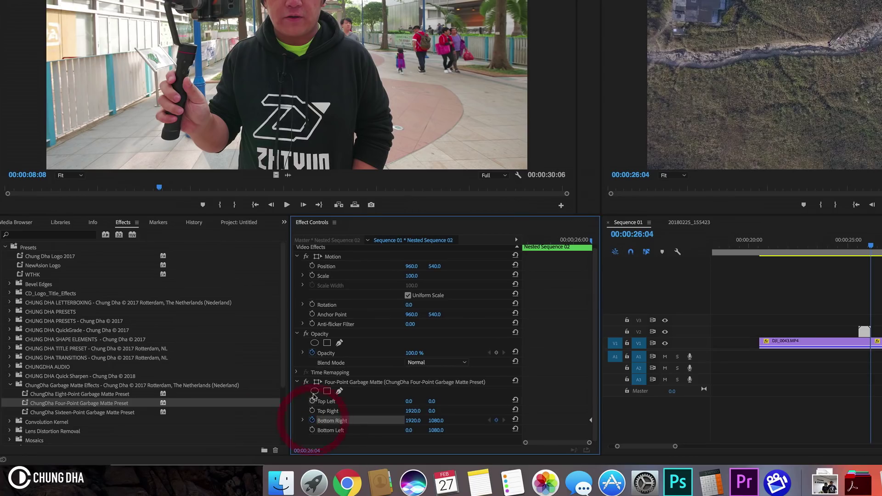
pyautogui.click(311, 402)
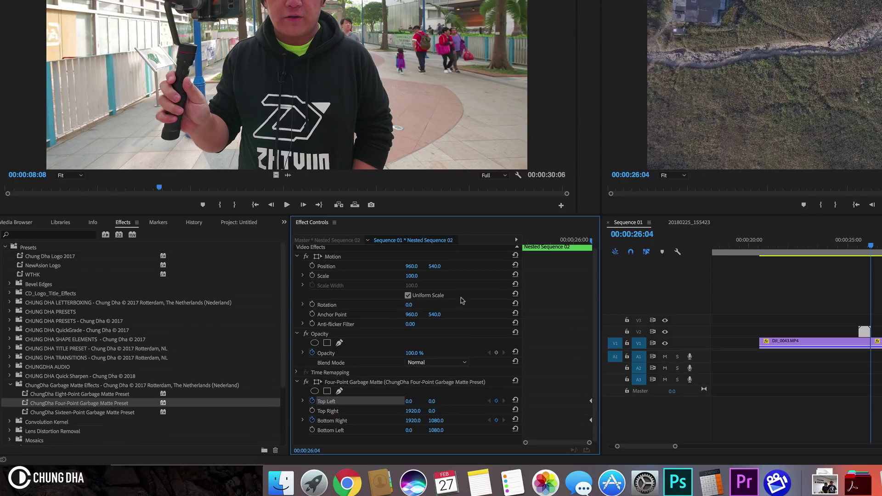
# At the nested clip's first frame, set the matte's Top Left point to 960, 540
pyautogui.moveTo(557, 243); pyautogui.dragTo(516, 244)
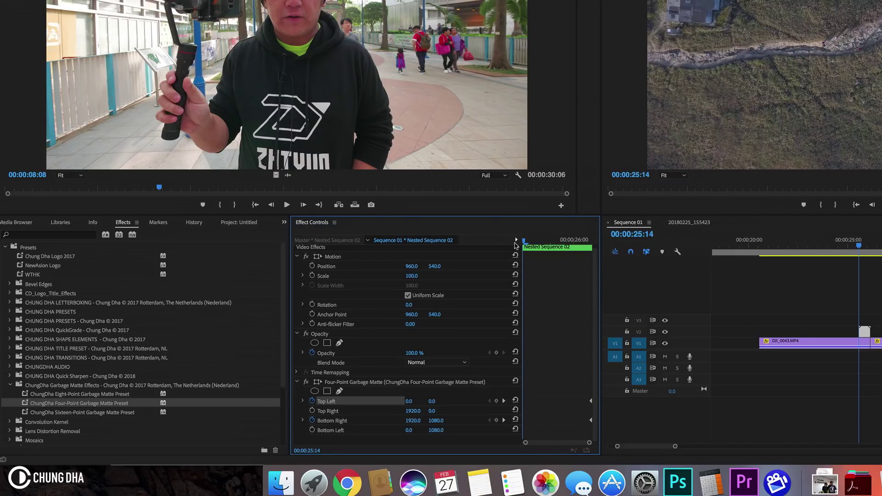
pyautogui.click(413, 401)
pyautogui.write('960')
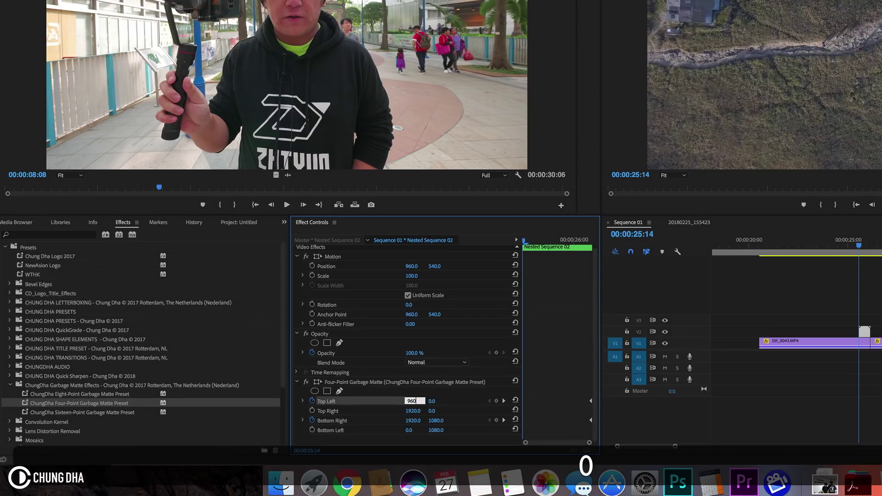
pyautogui.press('Return')
pyautogui.click(435, 401)
pyautogui.write('5')
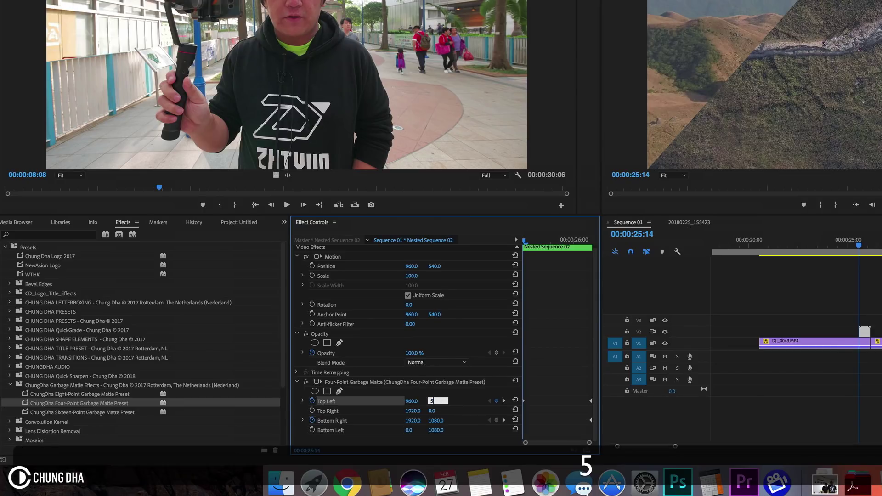
pyautogui.write('40')
pyautogui.press('Return')
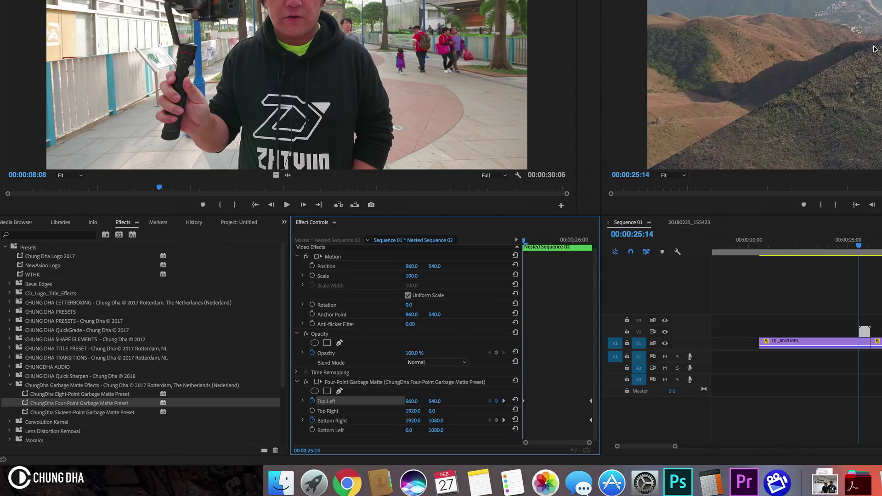
# Set the matte's Bottom Right point to 960, 540 at the nested clip's first frame
pyautogui.click(414, 420)
pyautogui.write('960')
pyautogui.press('Return')
pyautogui.click(438, 420)
pyautogui.write('540')
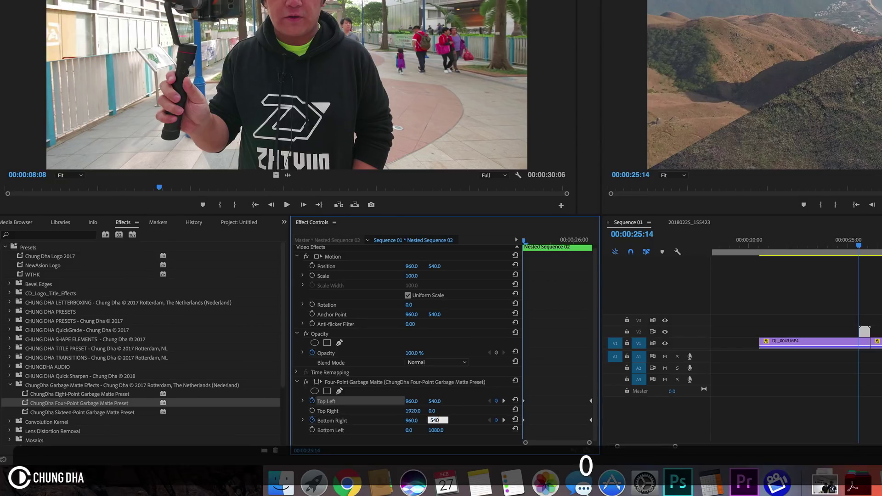
pyautogui.press('Return')
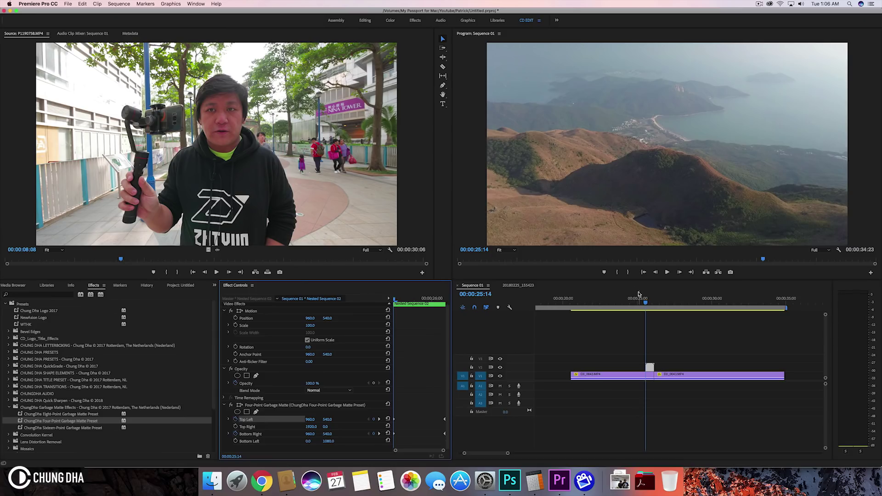
# Play back the matte transition between the two clips several times to check its motion
pyautogui.press('space')
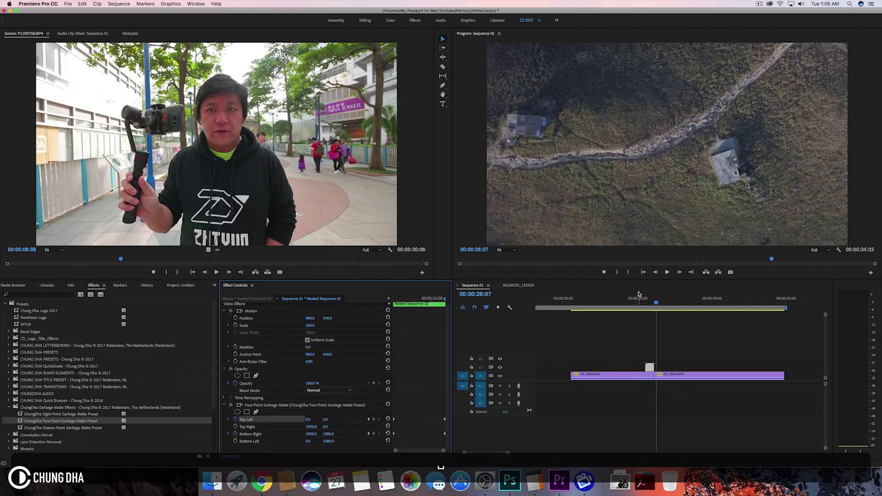
pyautogui.click(644, 294)
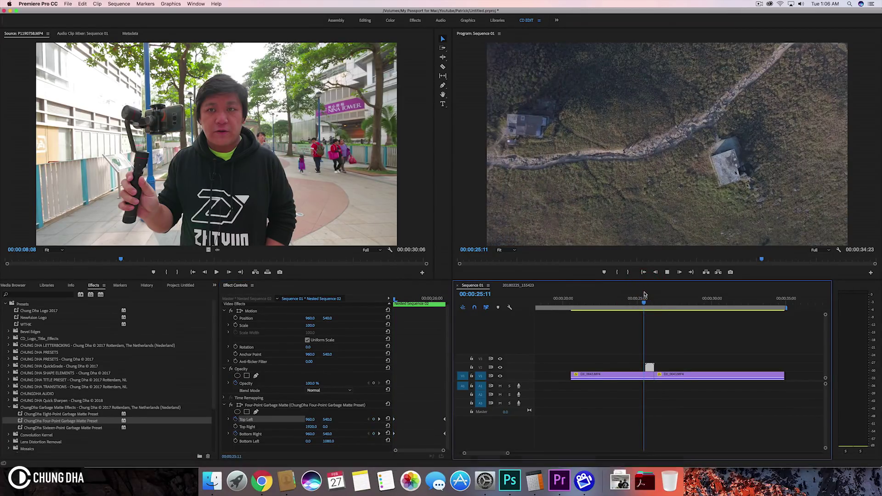
pyautogui.press('space')
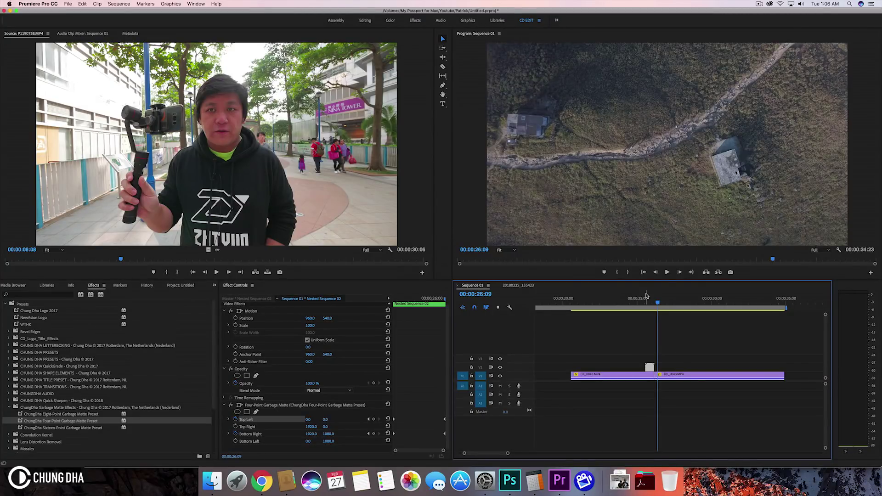
pyautogui.click(647, 295)
pyautogui.press('space')
pyautogui.press('space')
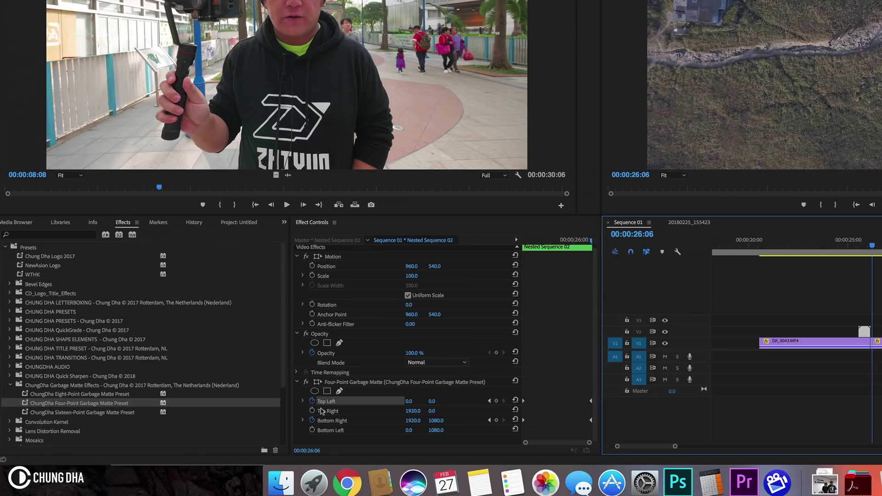
# Set the final Top Left keyframe to Bezier temporal interpolation and shape its velocity curve to peak early and slow down towards the end
pyautogui.click(303, 401)
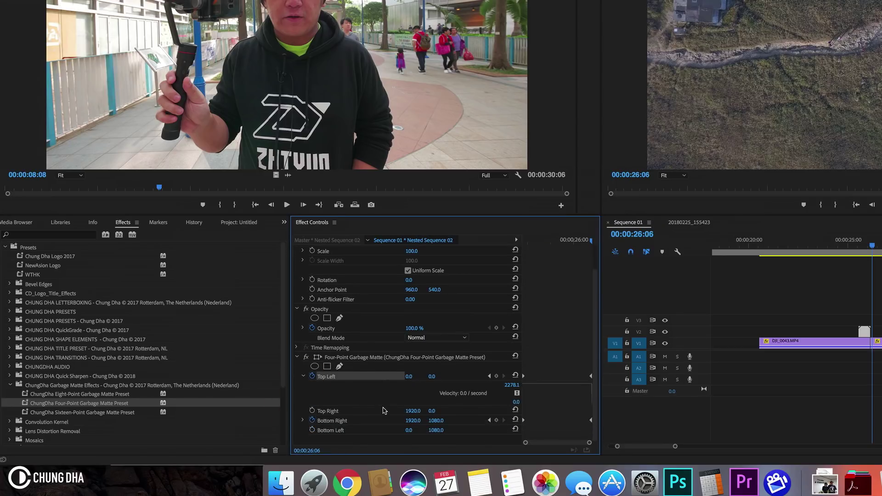
pyautogui.moveTo(591, 378); pyautogui.dragTo(580, 377)
pyautogui.rightClick(580, 377)
pyautogui.moveTo(639, 447)
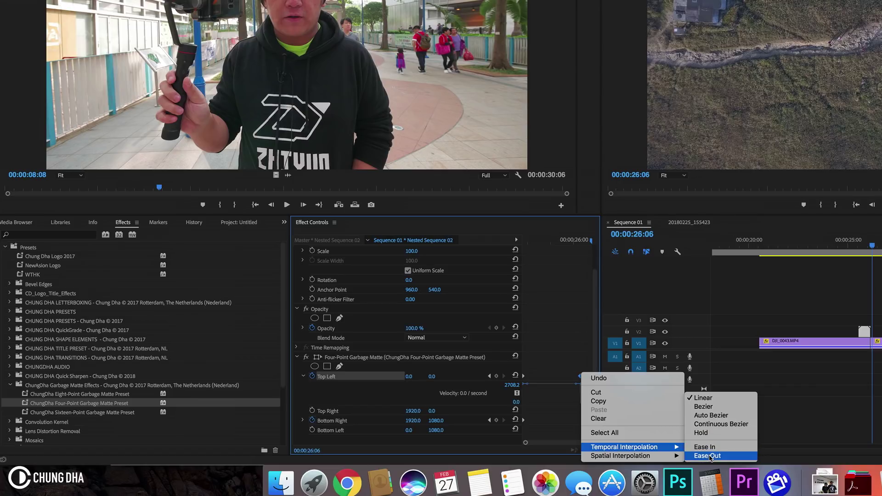
pyautogui.click(708, 408)
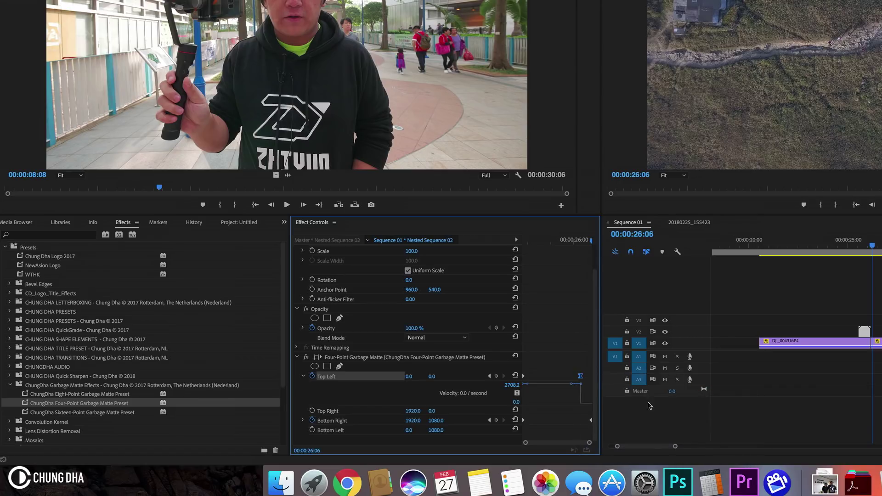
pyautogui.moveTo(573, 386); pyautogui.dragTo(537, 405)
pyautogui.moveTo(537, 406); pyautogui.dragTo(529, 404)
pyautogui.moveTo(582, 375); pyautogui.dragTo(597, 376)
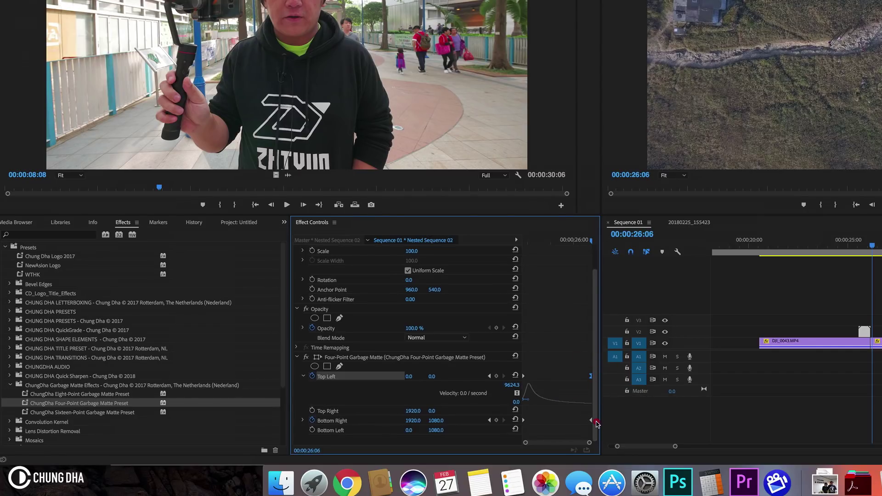
# Set the final Bottom Right keyframe to Bezier temporal interpolation and shape its velocity curve with the same early peak and slow finish
pyautogui.click(301, 422)
pyautogui.click(302, 422)
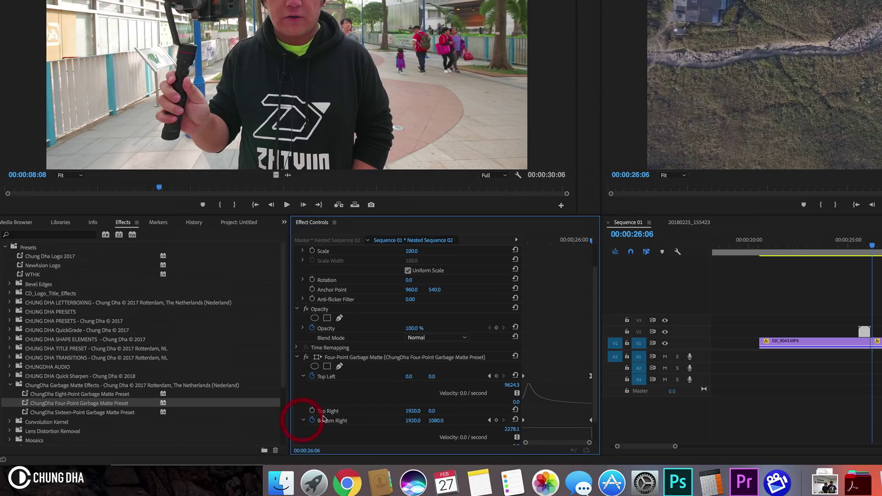
pyautogui.moveTo(595, 394); pyautogui.dragTo(595, 414)
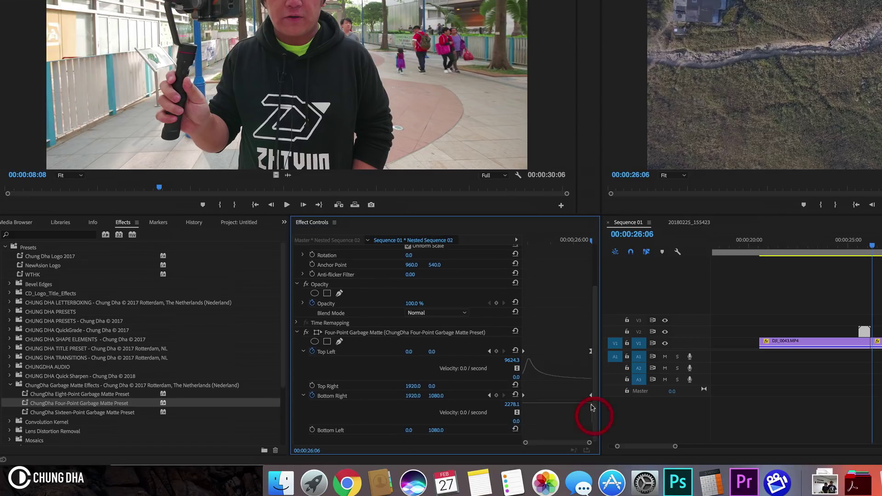
pyautogui.rightClick(591, 396)
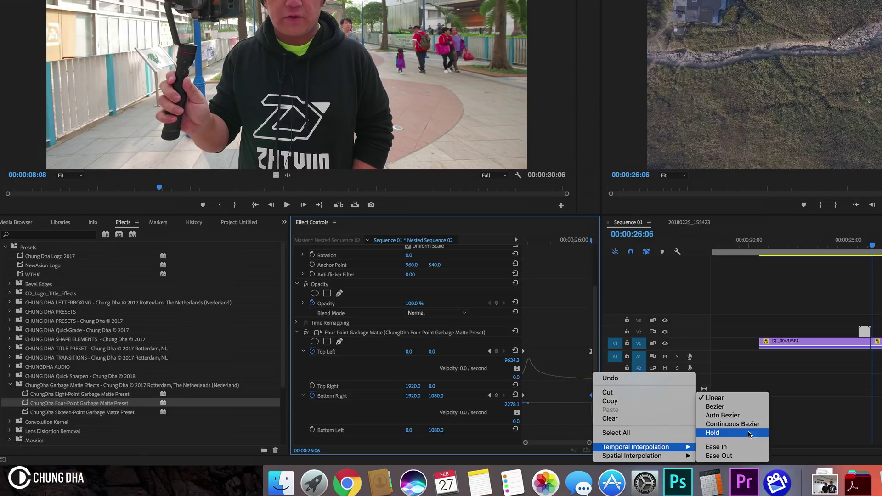
pyautogui.click(736, 407)
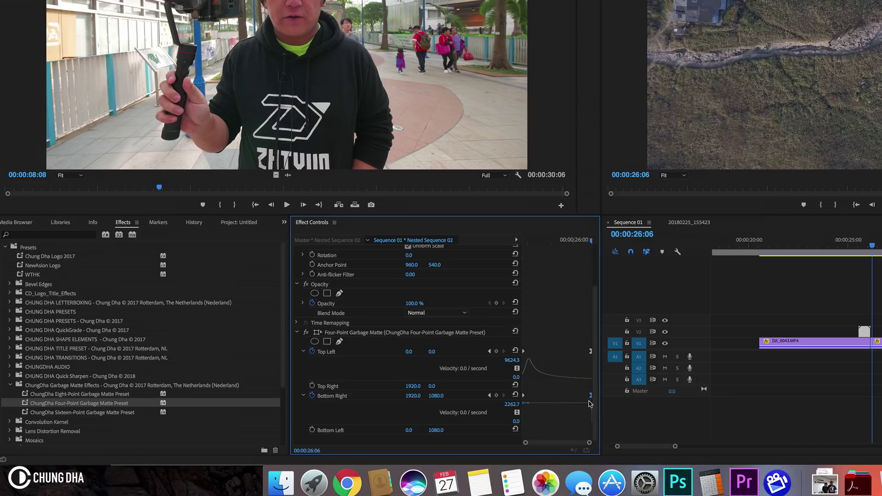
pyautogui.moveTo(591, 398); pyautogui.dragTo(526, 418)
pyautogui.moveTo(578, 398); pyautogui.dragTo(614, 399)
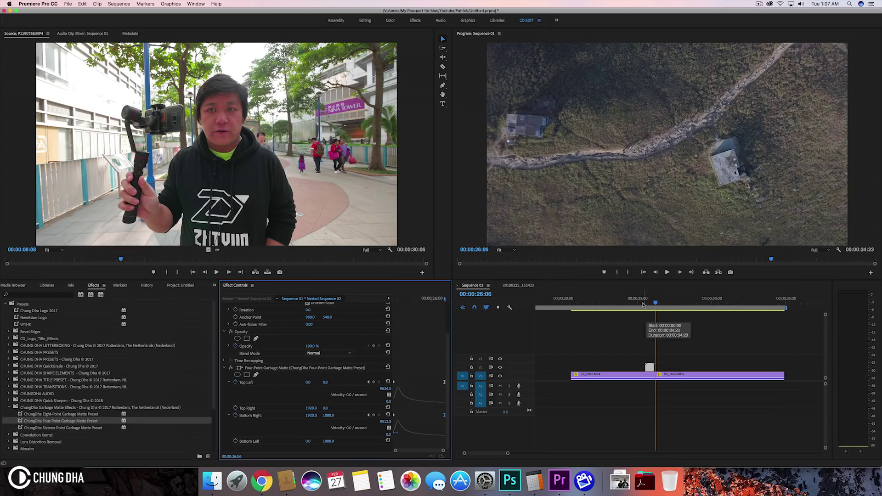
# Move the playhead to about 00:00:24:22, ahead of the transition, to preview the eased motion
pyautogui.moveTo(644, 305); pyautogui.dragTo(634, 304)
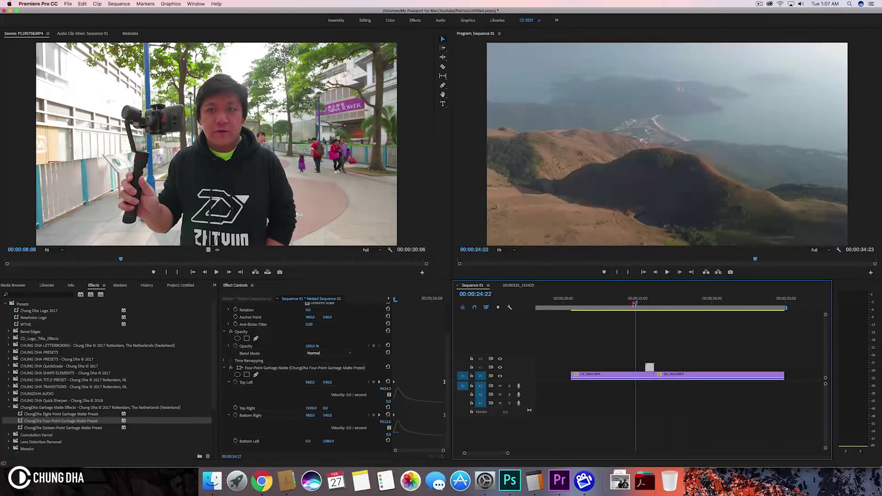